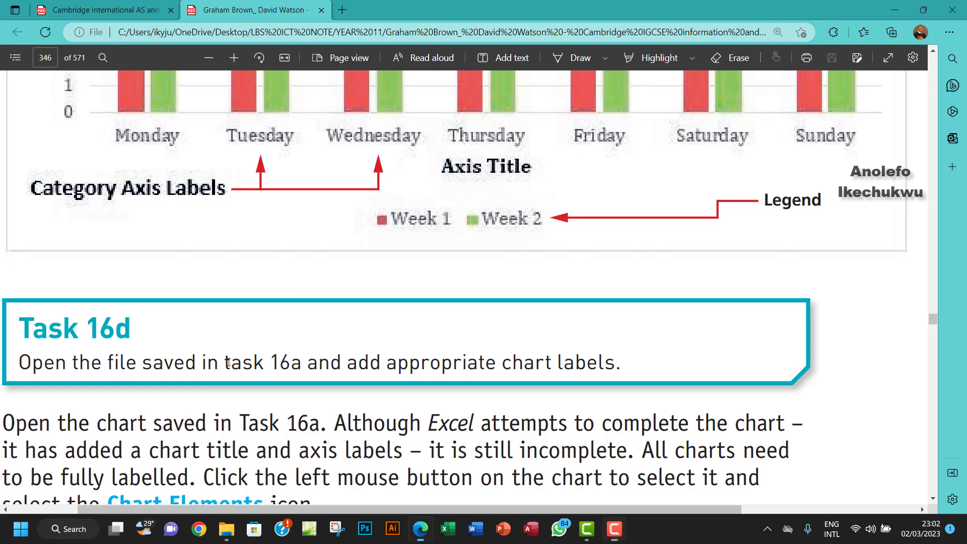
- Check the task 16a reference in the instructions, then switch to the Chapter 16 tasks files
drag(224, 362, 615, 367)
click(353, 363)
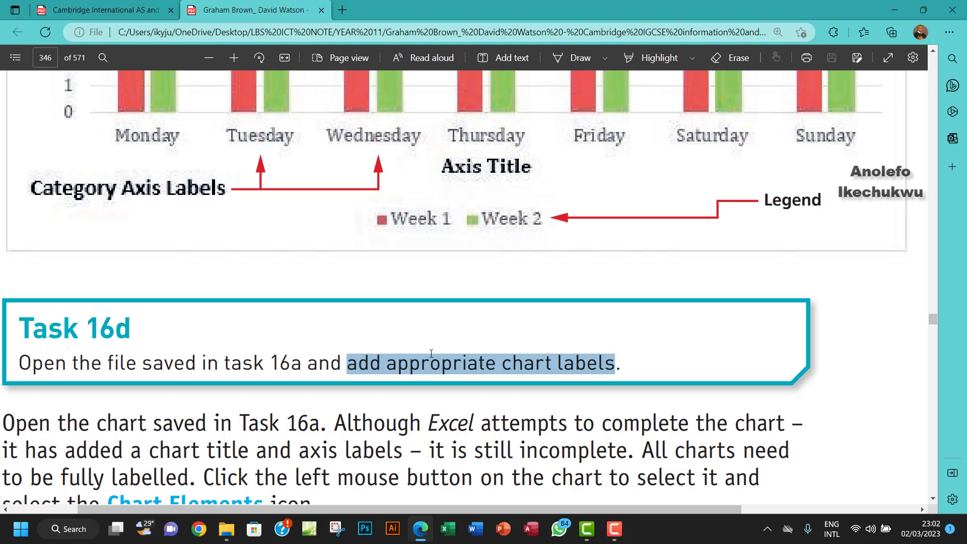
click(404, 370)
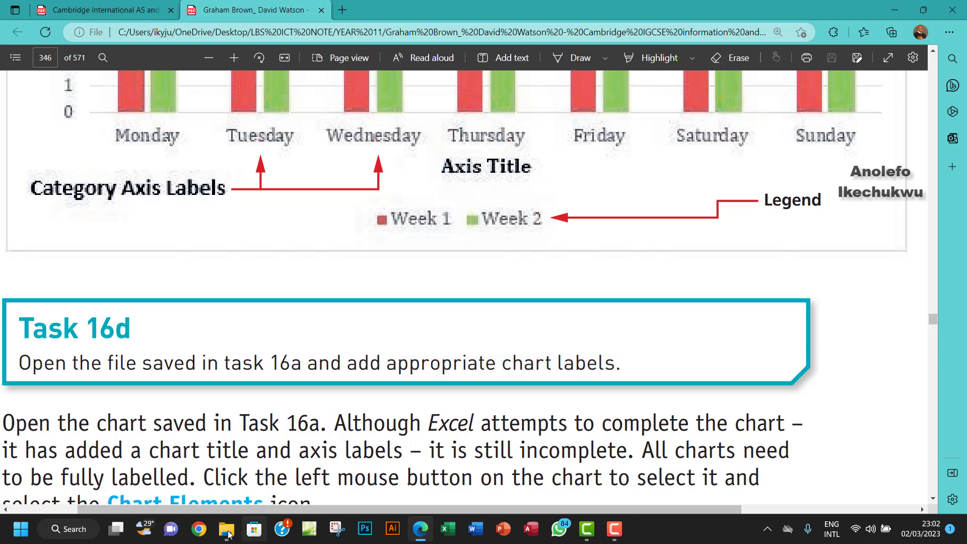
click(227, 529)
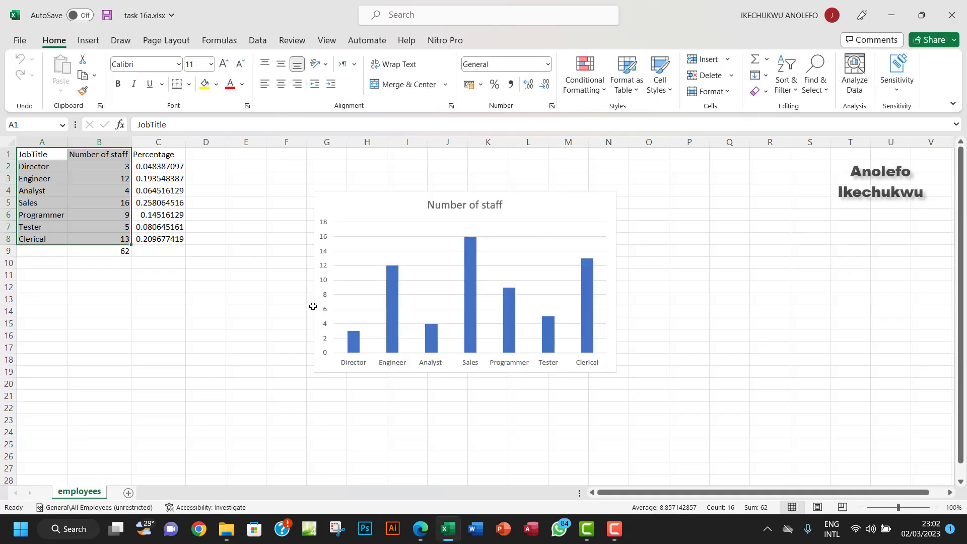
- Save a copy of the workbook as task 16d.xlsx in the Chapter 16 tasks files folder
click(17, 42)
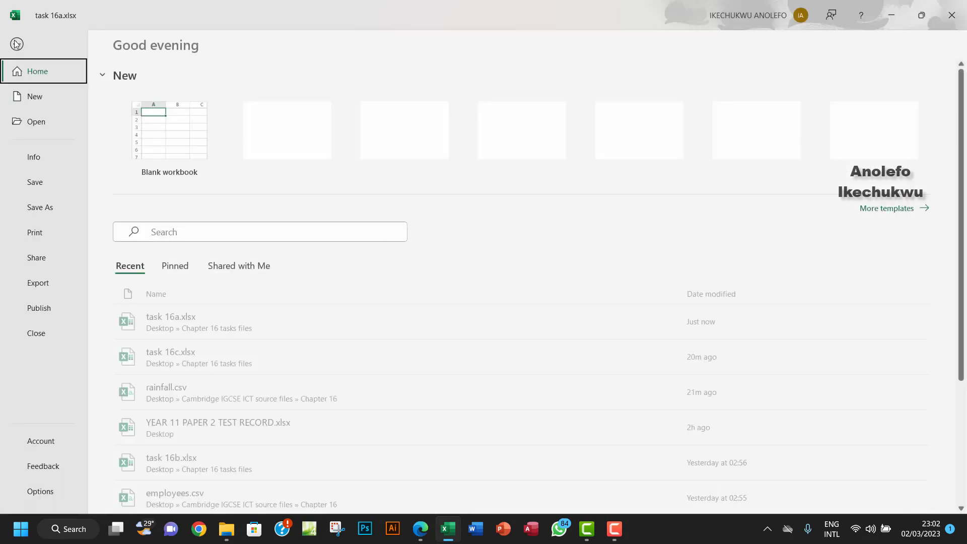
click(42, 207)
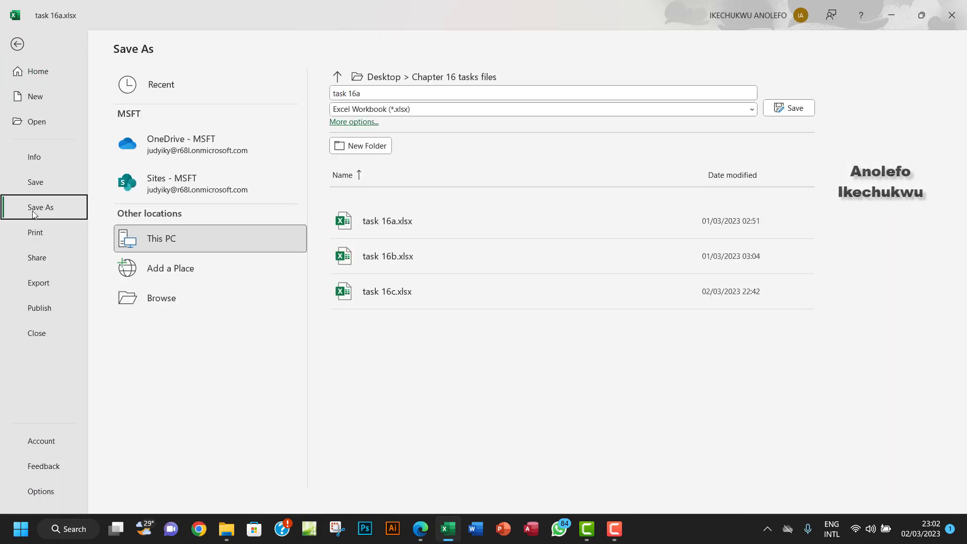
click(153, 301)
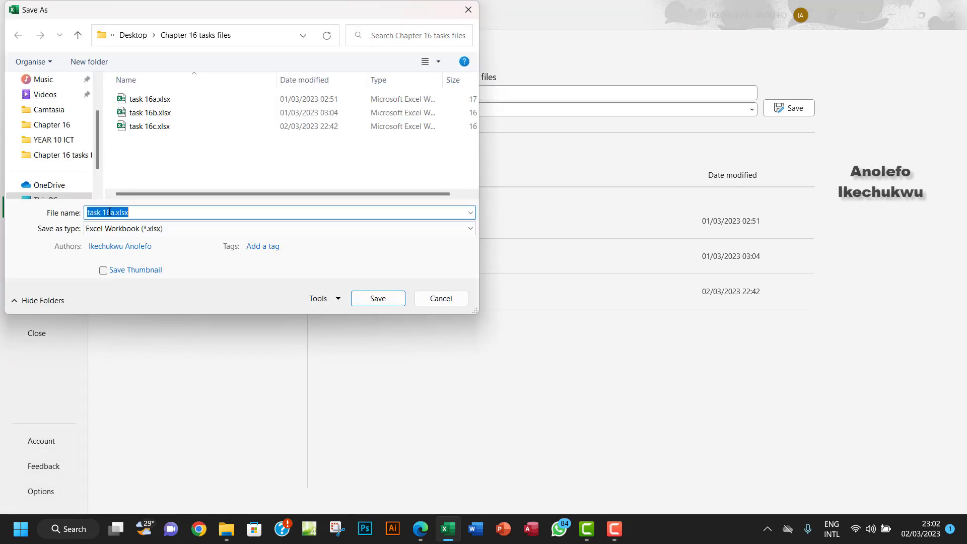
drag(129, 212, 111, 211)
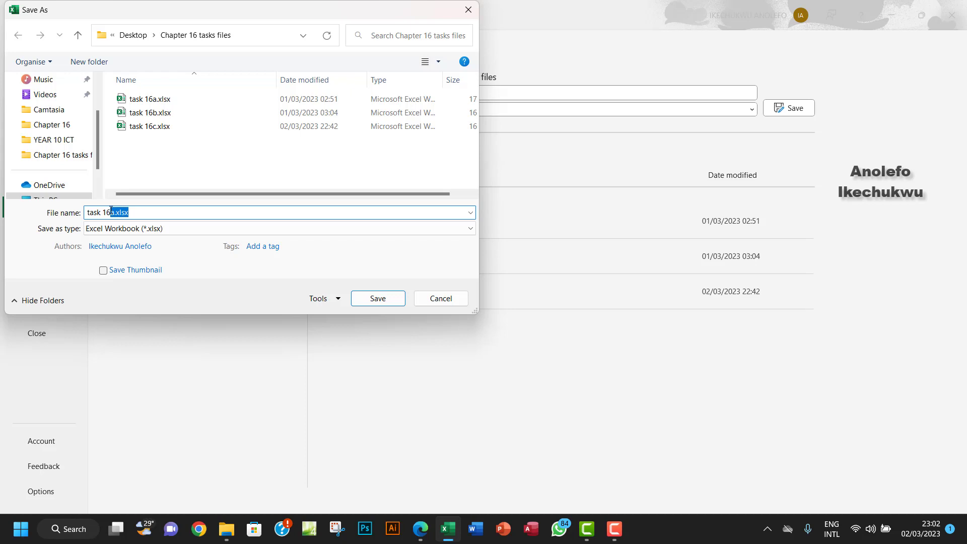
text(d)
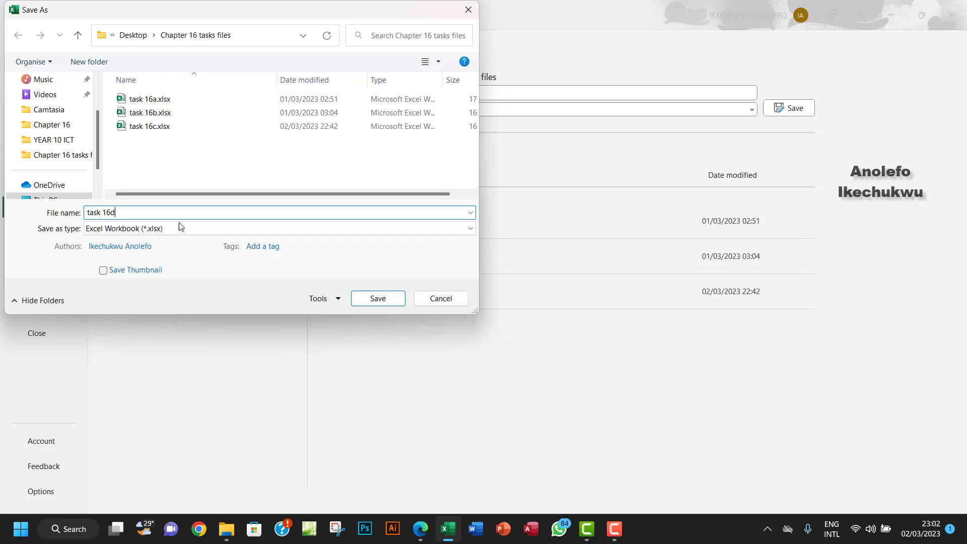
click(373, 298)
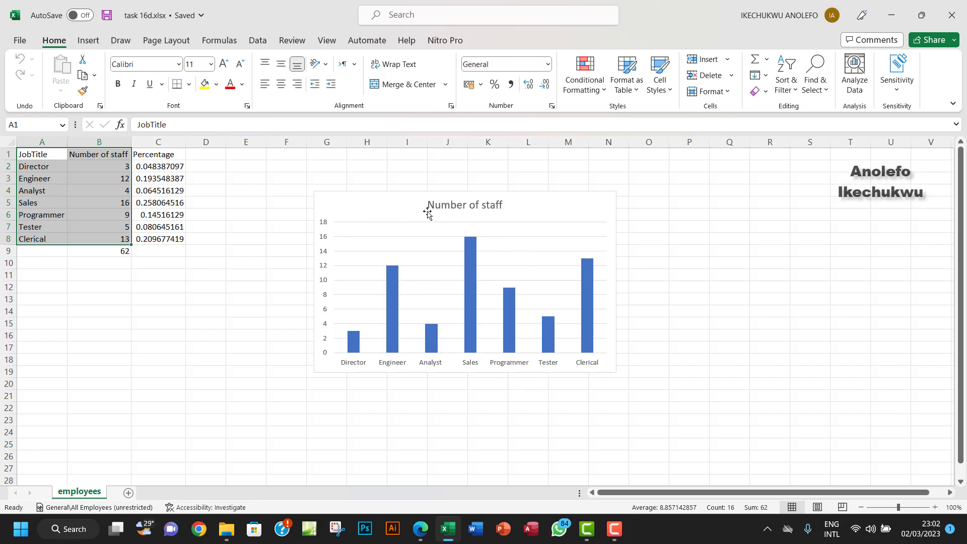
- Tick Axis Titles in Chart Elements so both axes of the Number of staff chart get placeholders
click(445, 206)
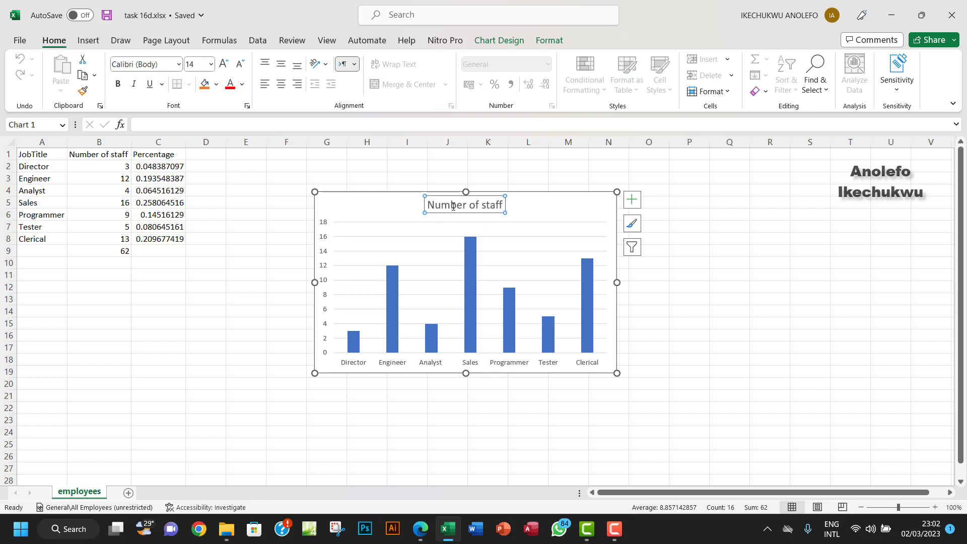
click(483, 173)
click(389, 201)
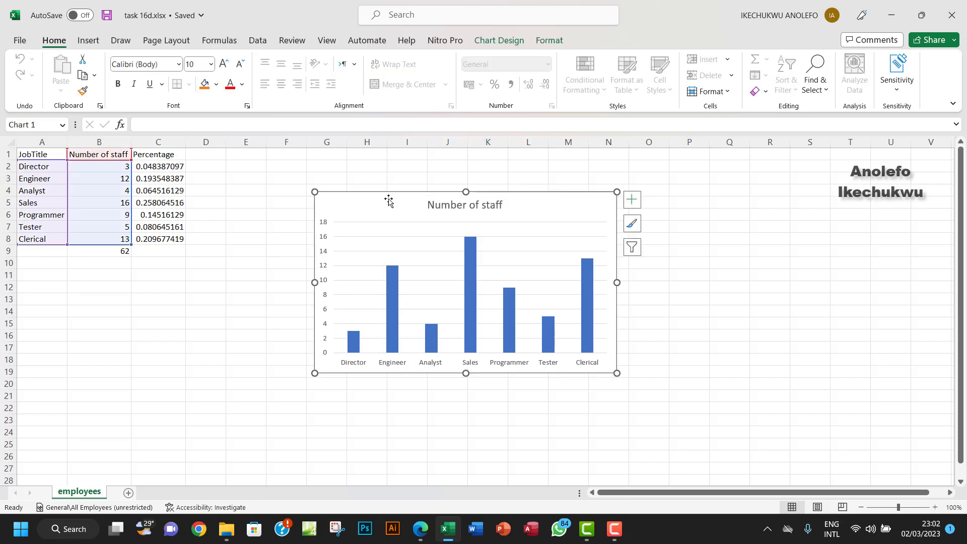
click(633, 201)
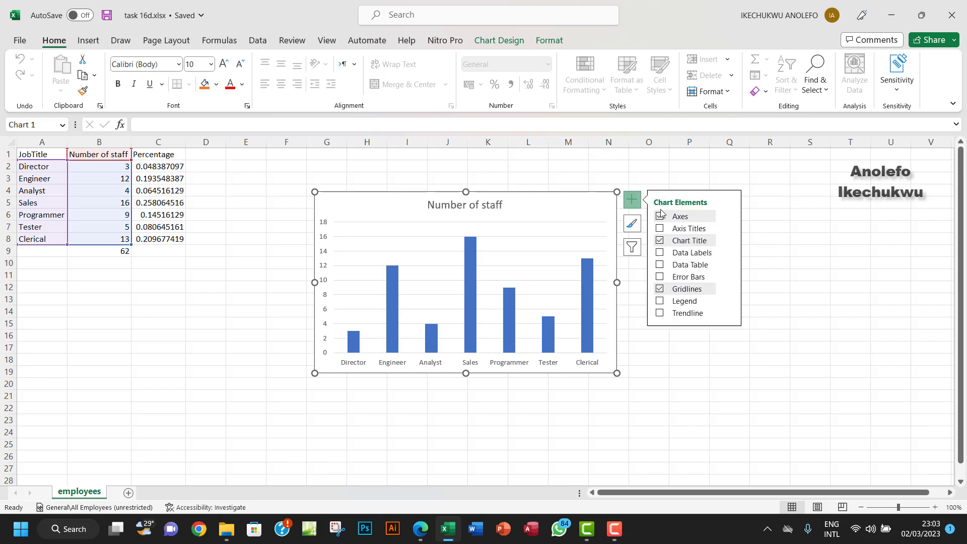
click(660, 229)
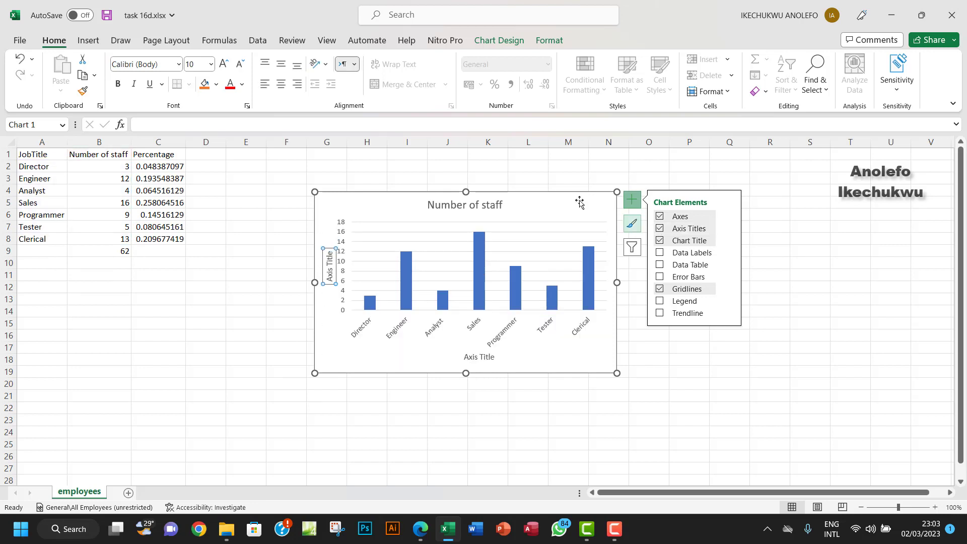
click(527, 166)
click(329, 258)
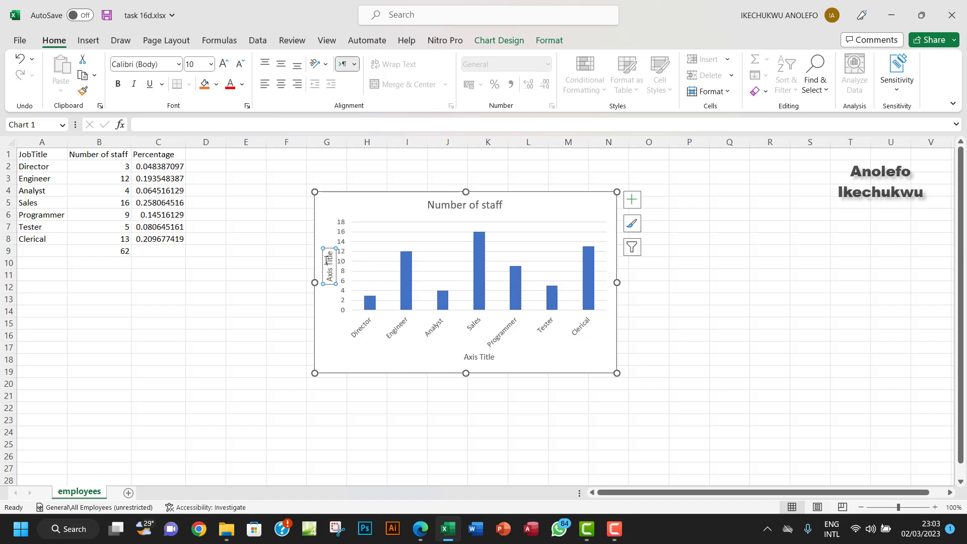
- Extend the chart title to 'Number of staff in each job type by' plus the author's full name
click(453, 206)
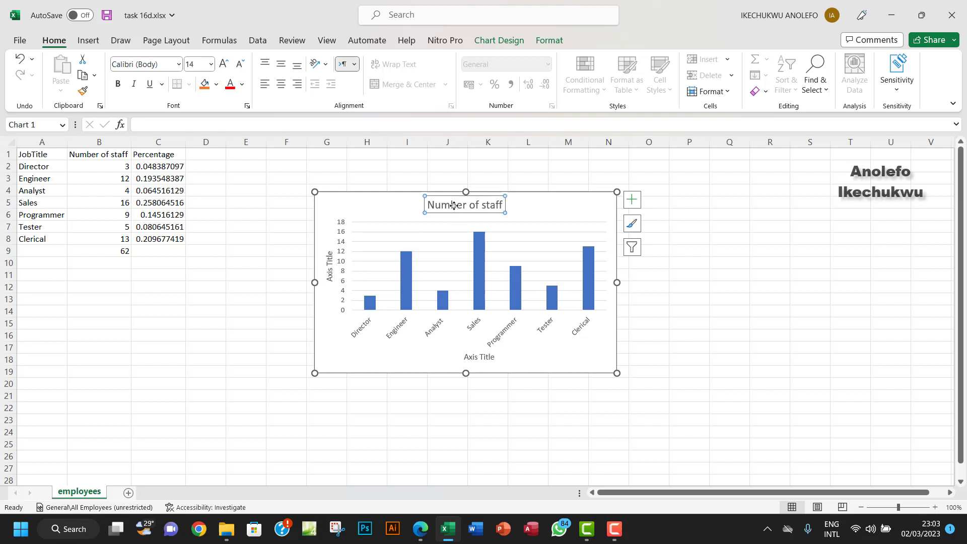
click(502, 205)
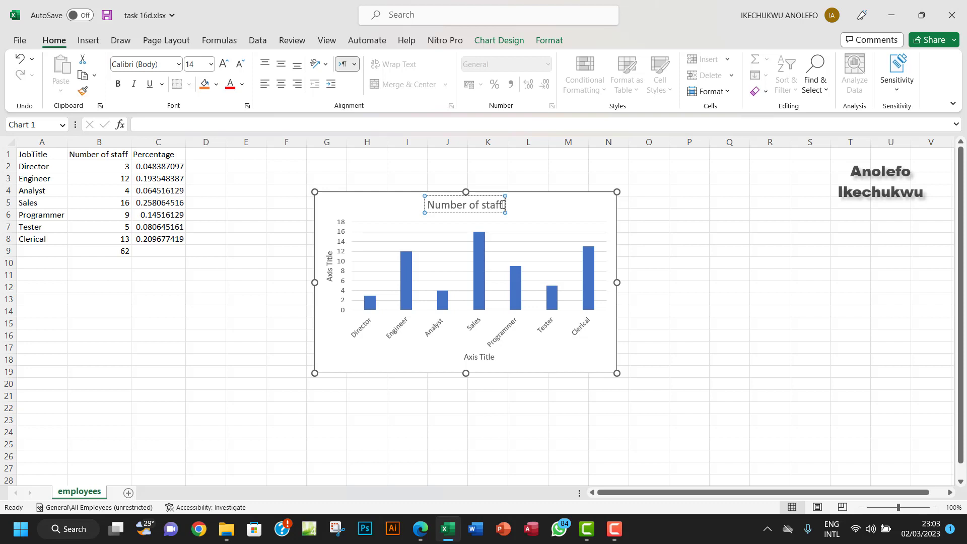
text(in each)
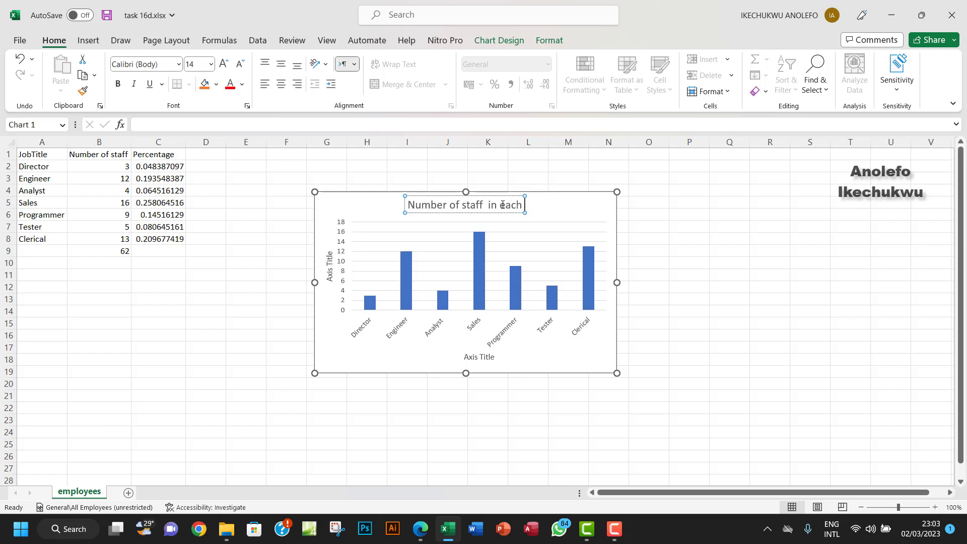
text( job)
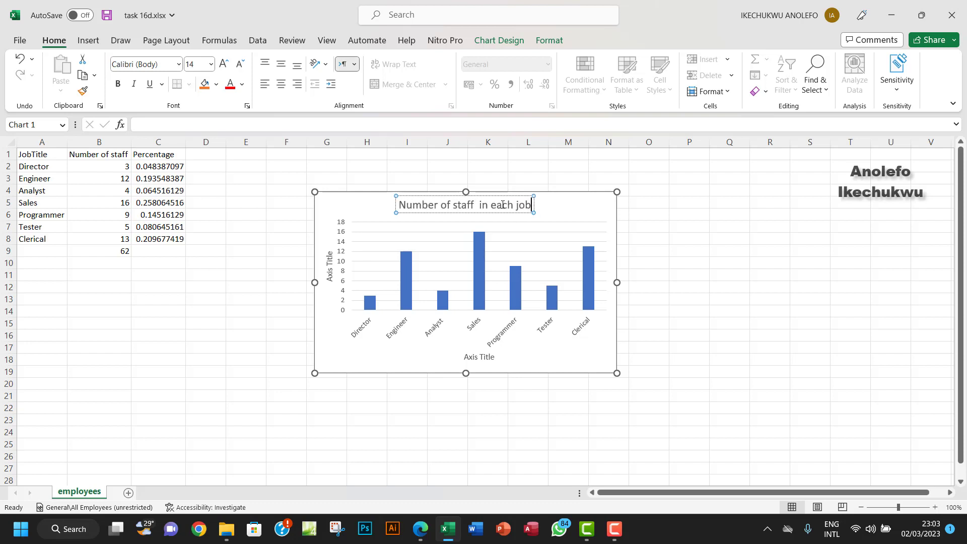
text( ty)
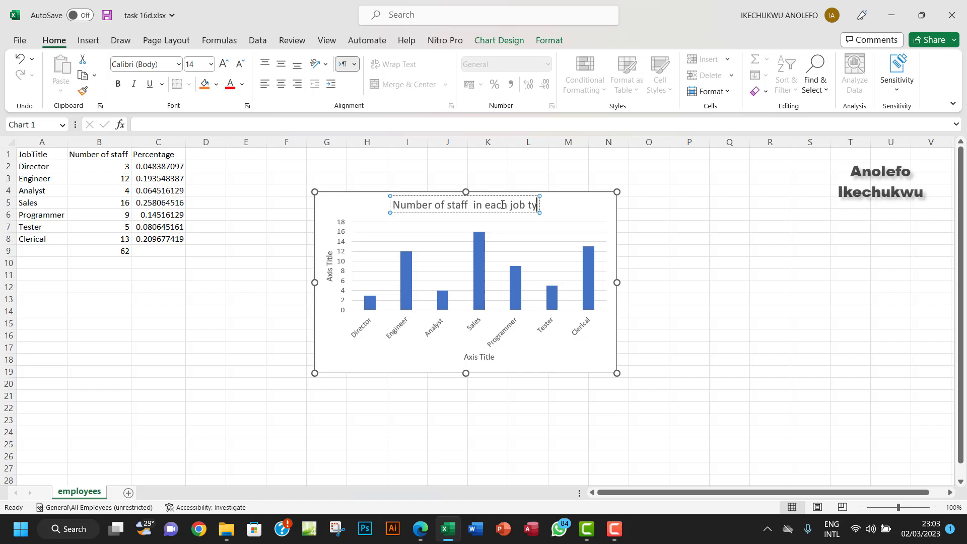
text(pe by)
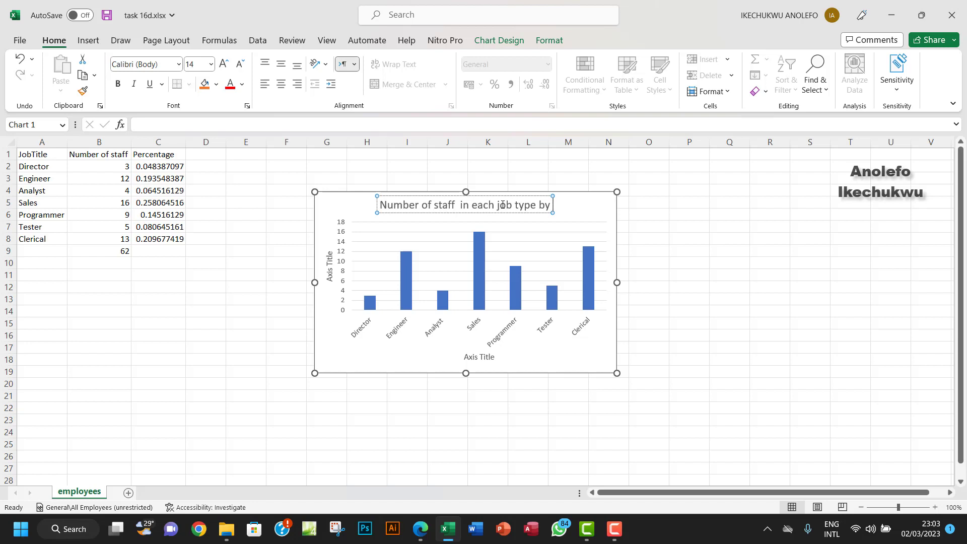
text(Ikechukwu /)
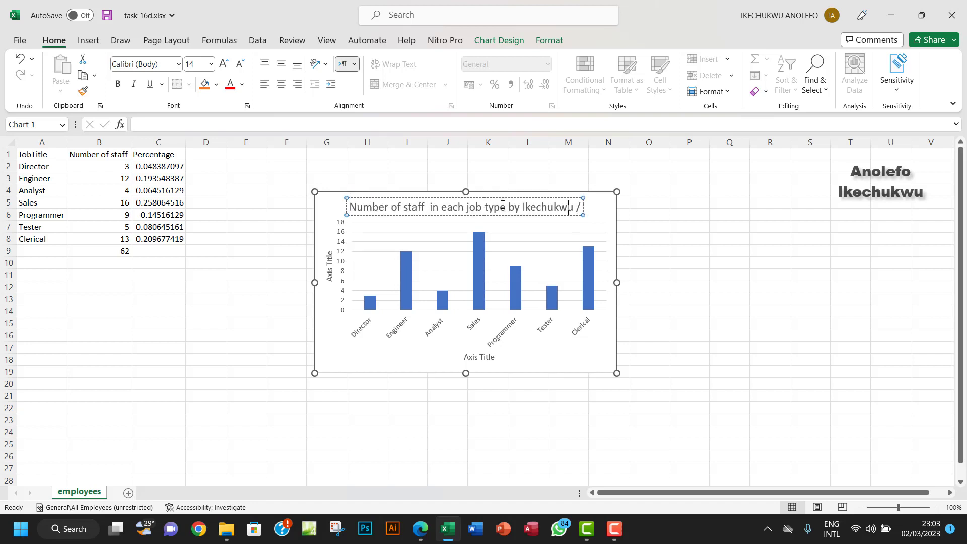
key(BackSpace)
text(An)
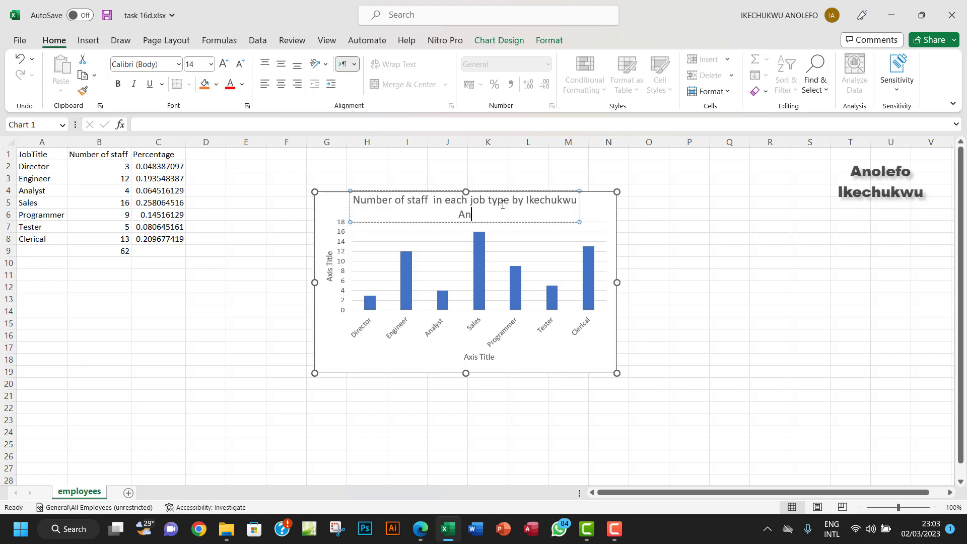
text(olefo)
click(329, 269)
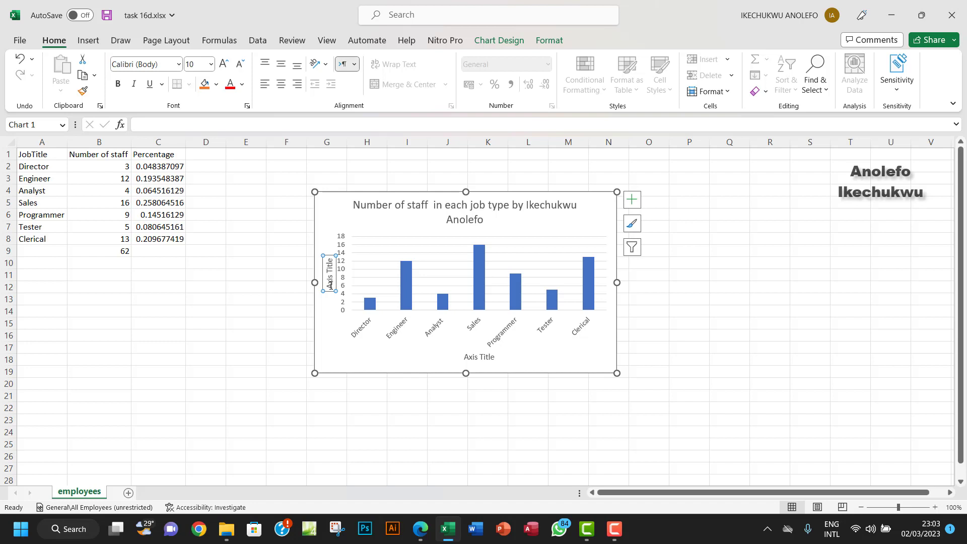
- Replace the vertical 'Axis Title' placeholder with 'Number of staff'
double_click(329, 285)
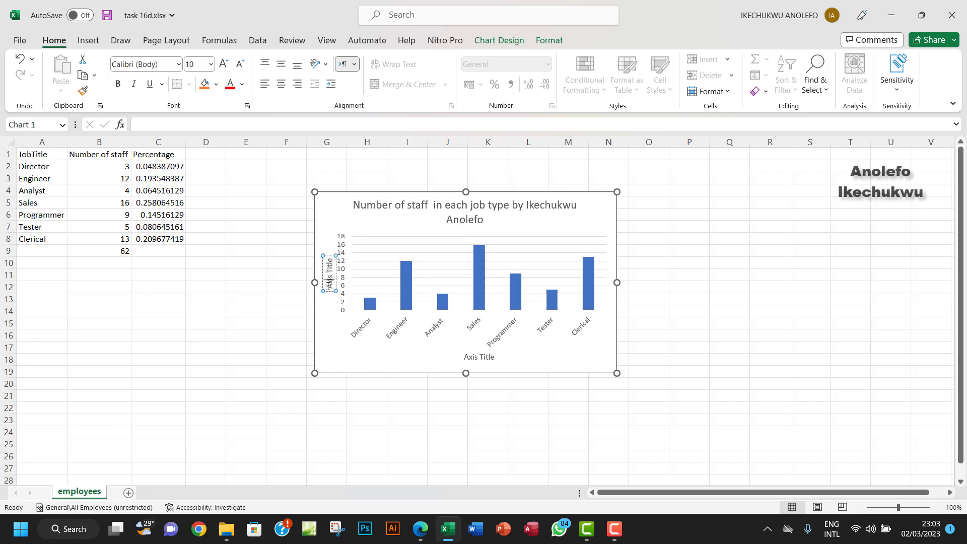
triple_click(330, 266)
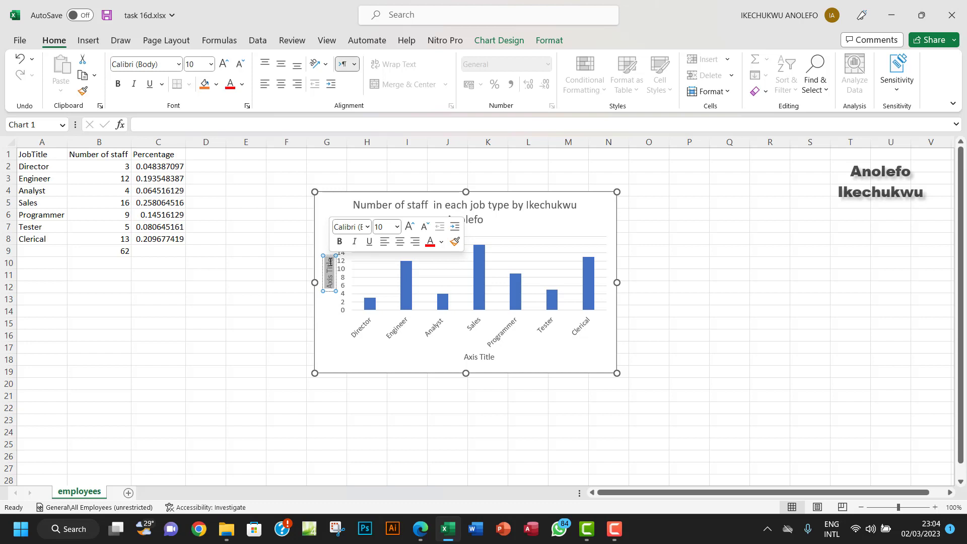
key(Delete)
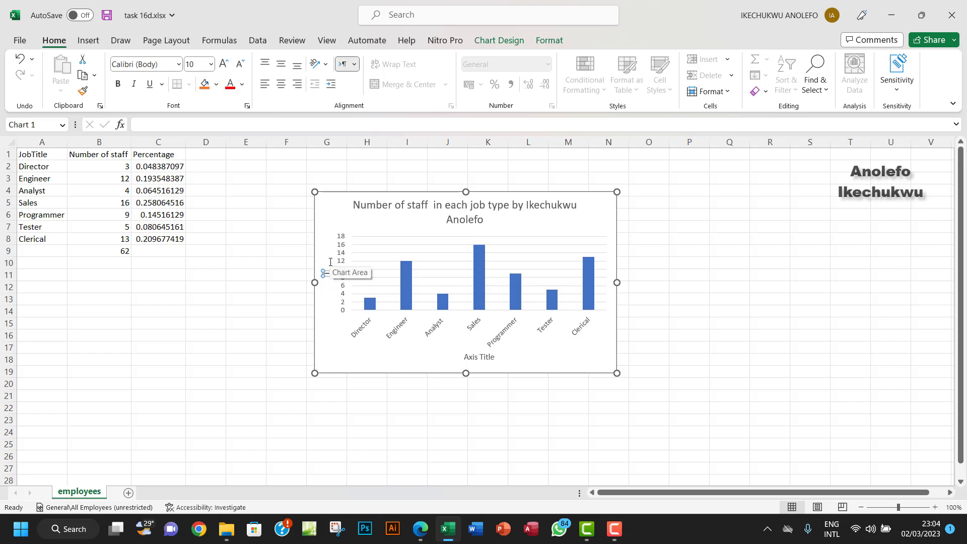
text(Number of staff)
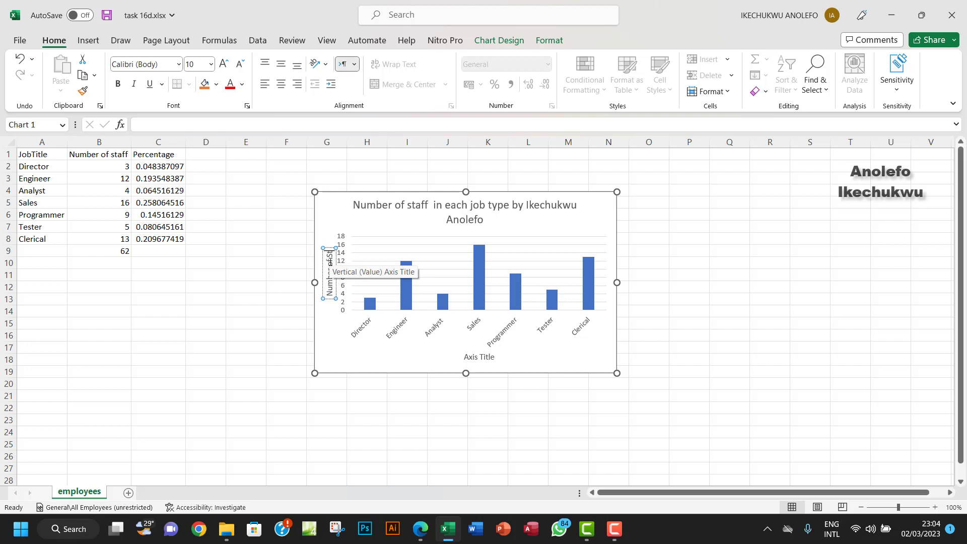
- Change the horizontal axis title placeholder to 'Job type'
click(479, 357)
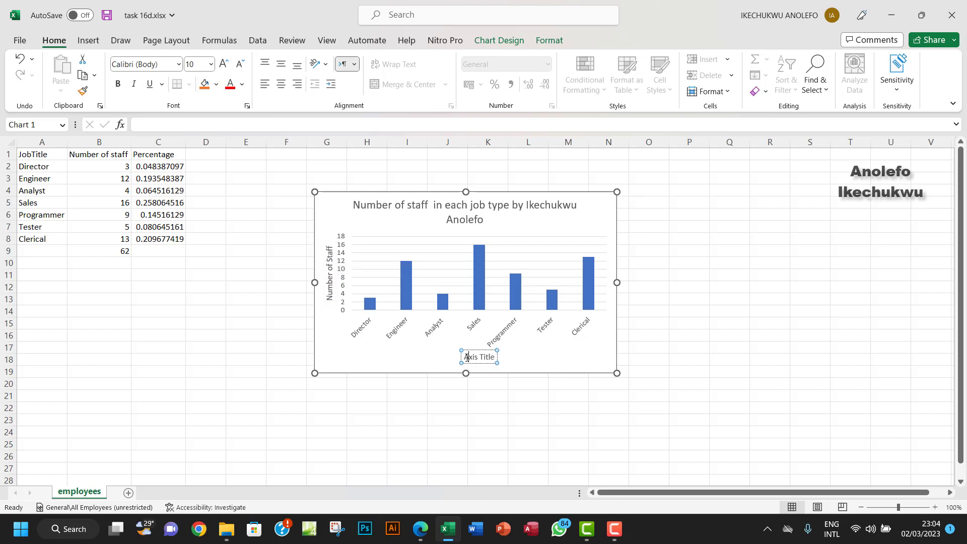
drag(464, 358, 492, 359)
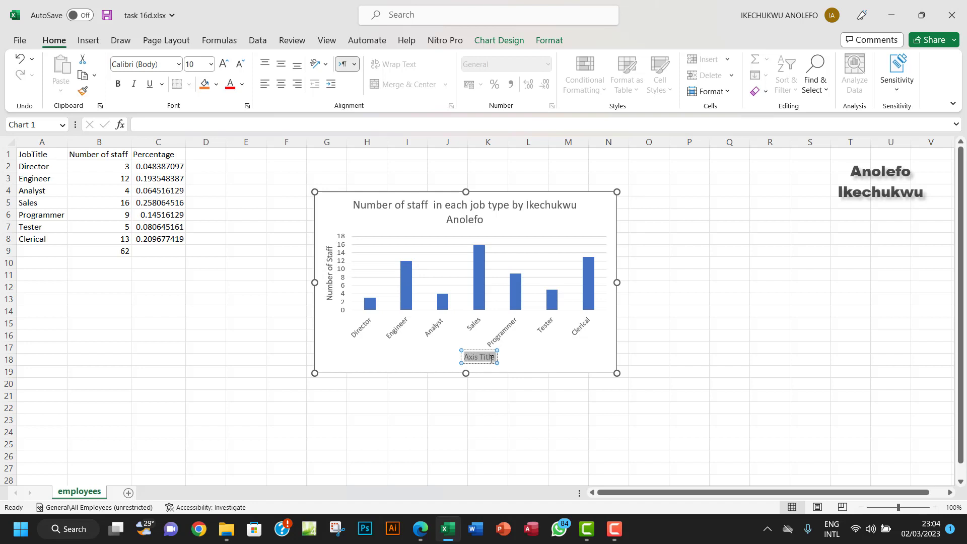
text(Job type)
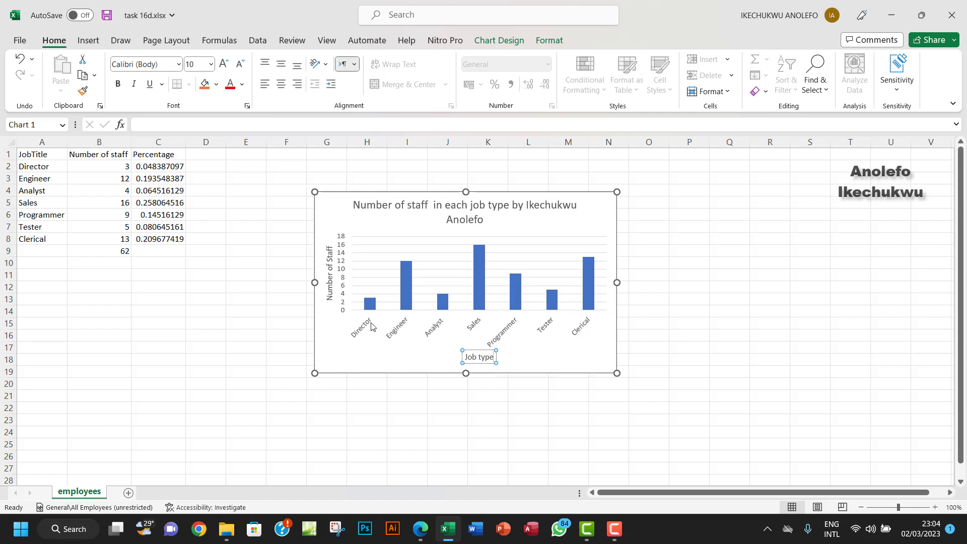
- Drag the chart's bottom-right handle out to about column O, row 22 to widen it
click(332, 267)
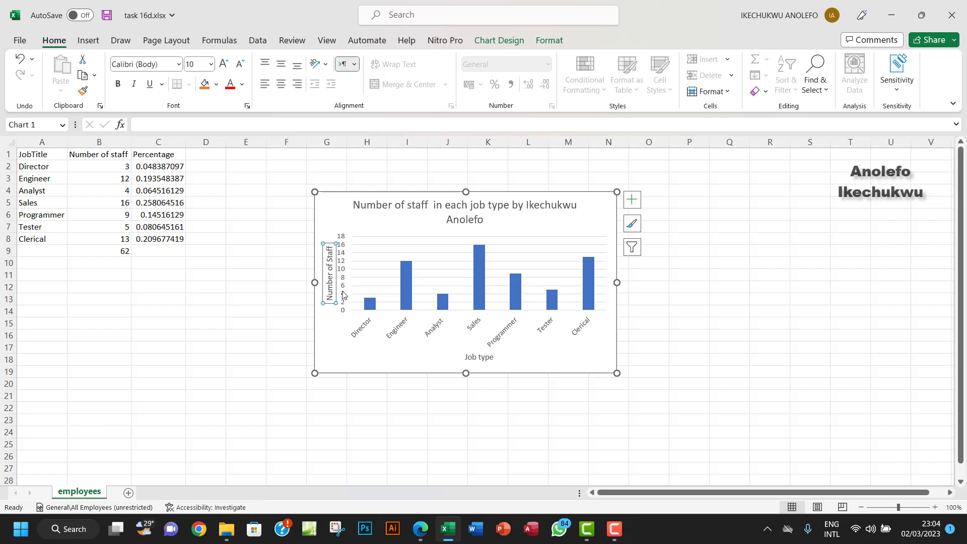
click(689, 286)
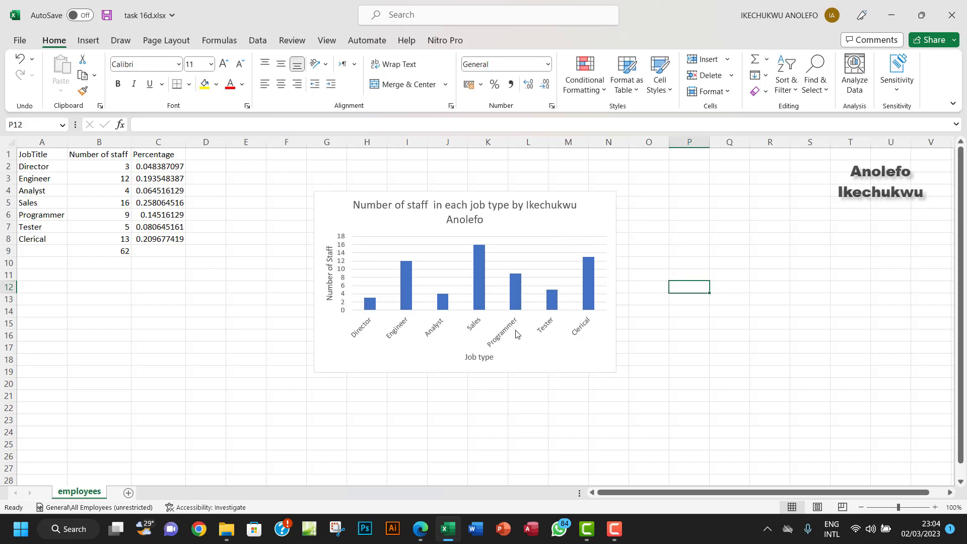
click(501, 341)
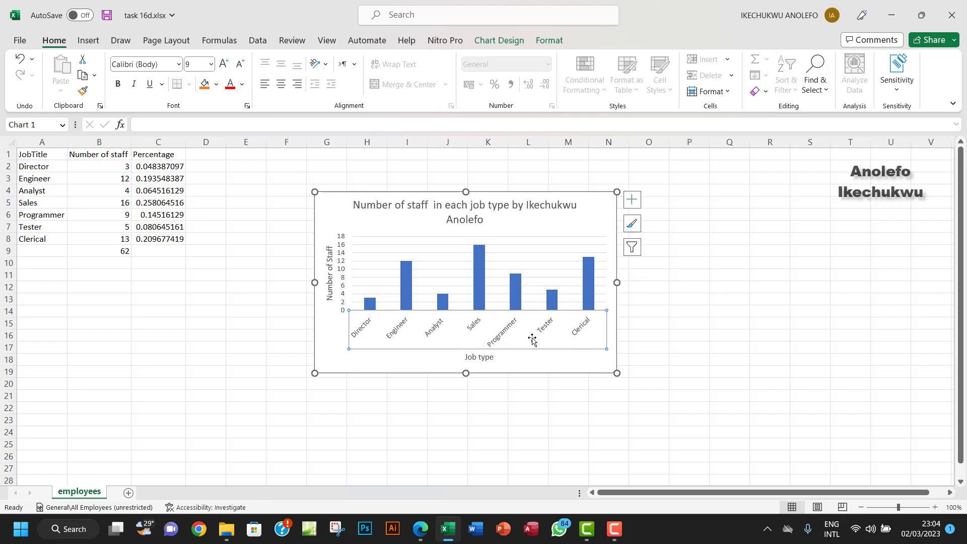
click(690, 298)
click(600, 210)
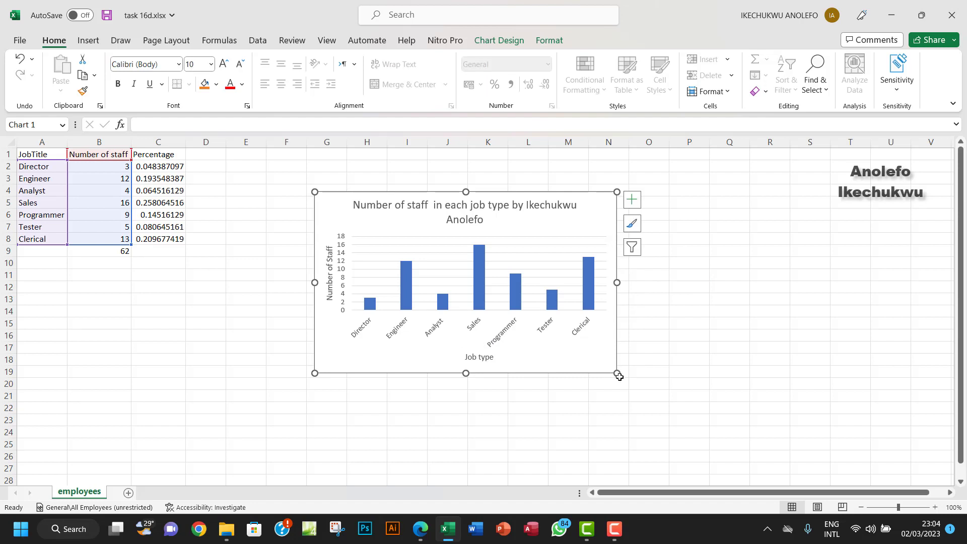
drag(617, 373, 665, 405)
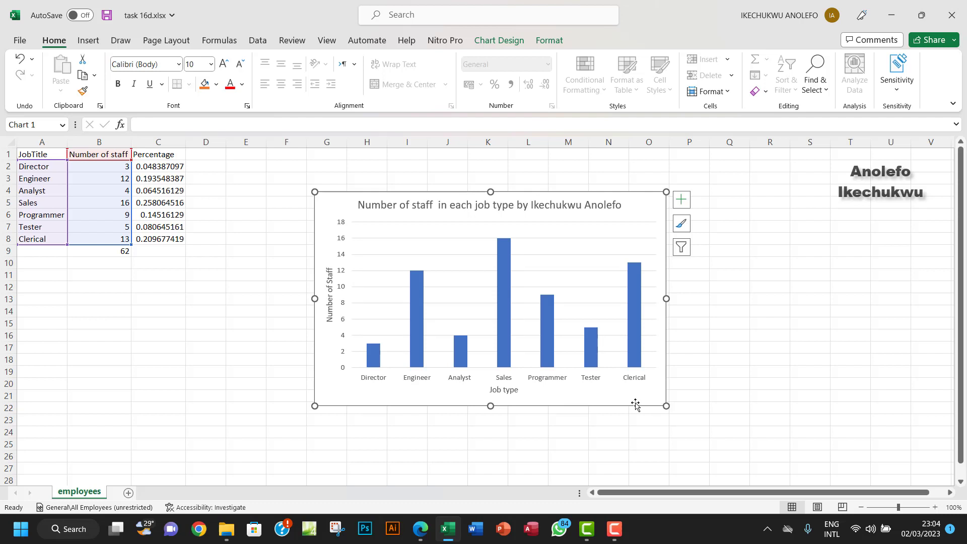
- Turn on Data Labels so each bar shows its staff count above it
click(430, 211)
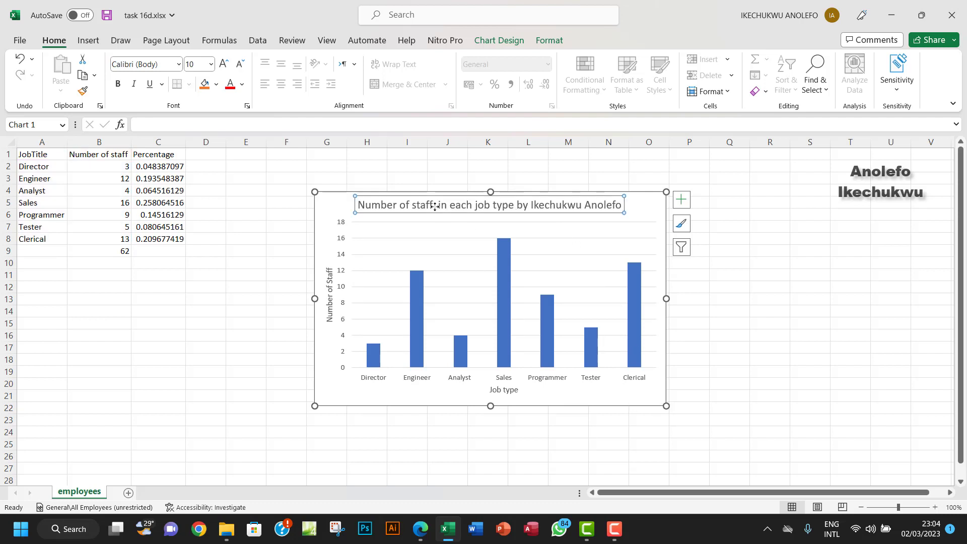
click(389, 174)
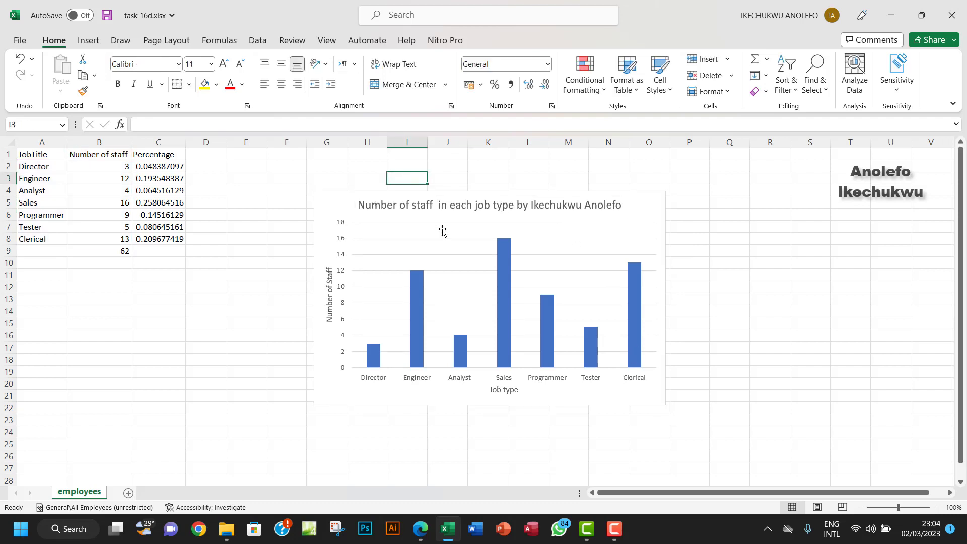
click(442, 209)
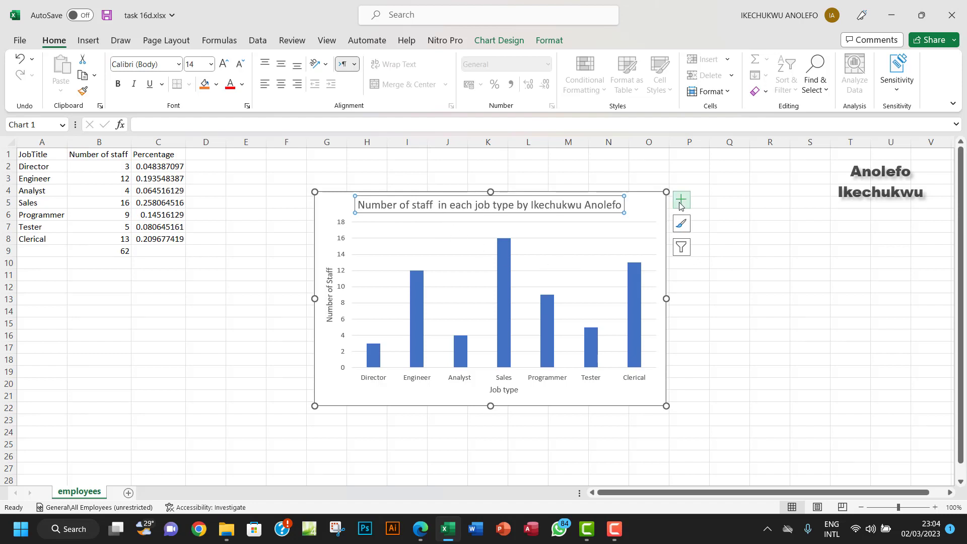
click(728, 238)
click(651, 217)
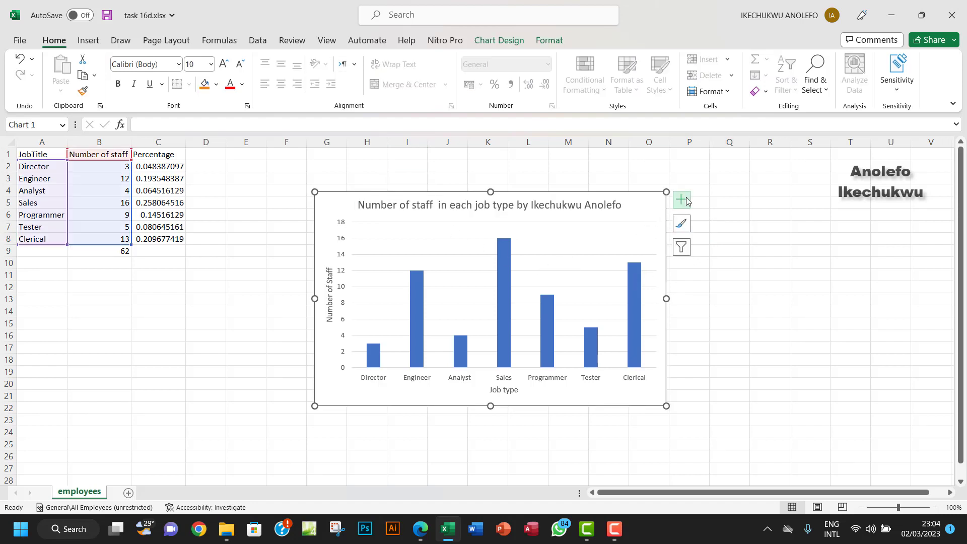
click(681, 199)
click(710, 254)
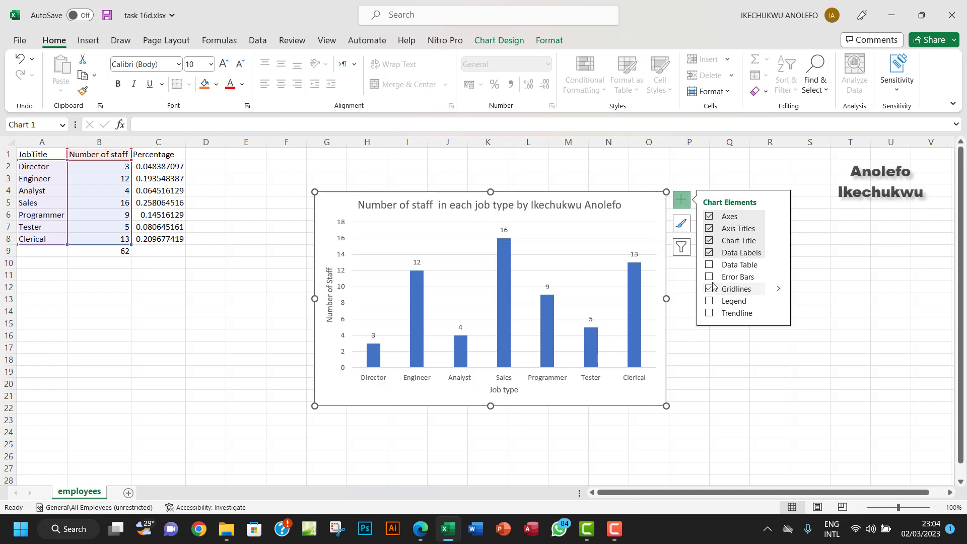
- Try the Data Table element on and off, leaving the chart without a data table
click(709, 265)
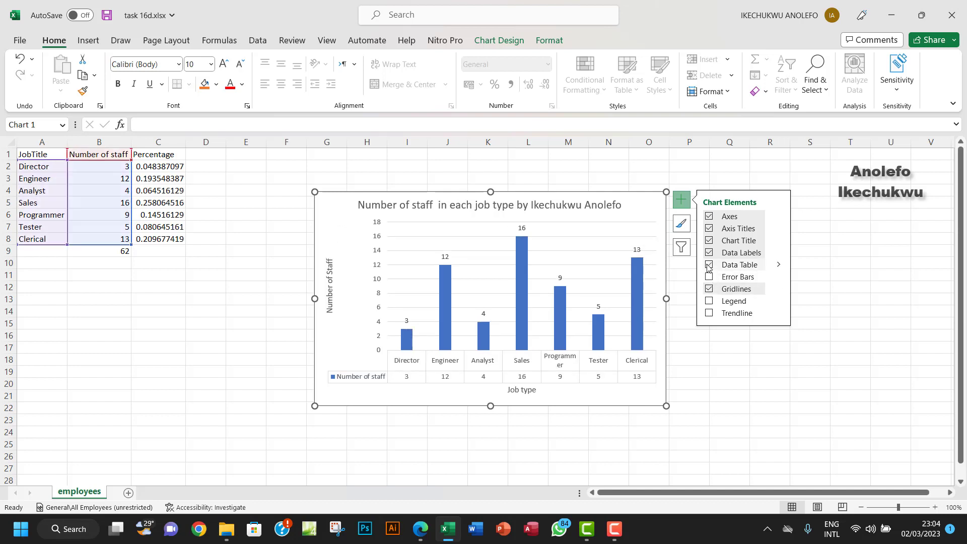
click(709, 266)
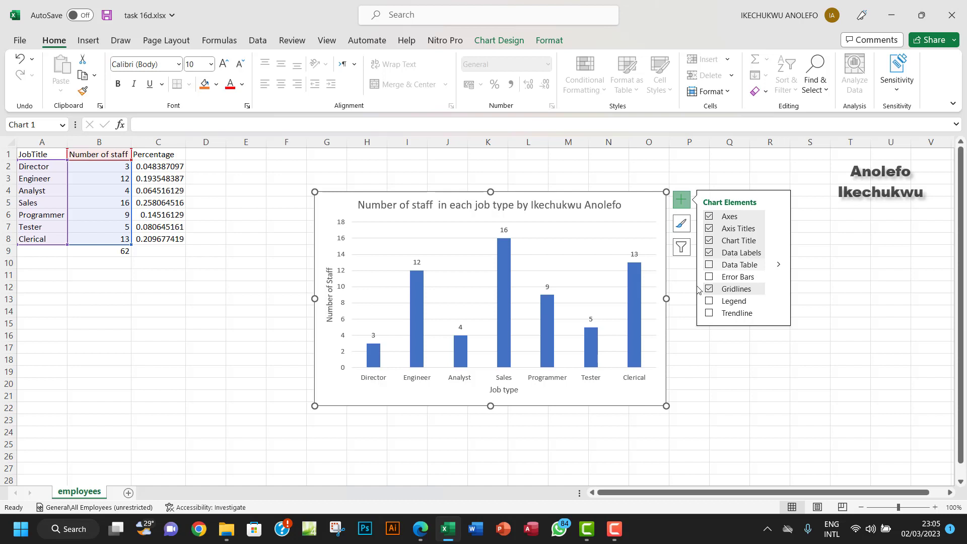
click(715, 265)
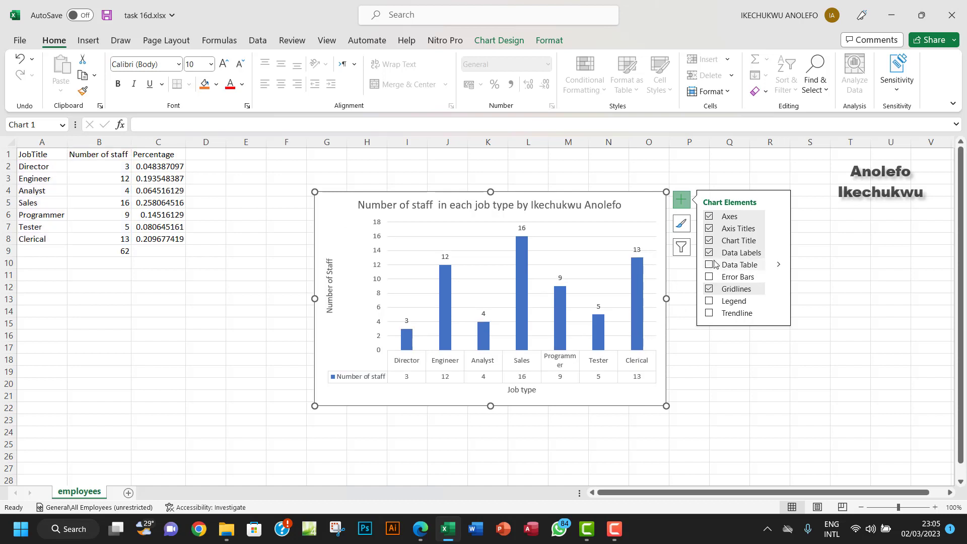
click(716, 265)
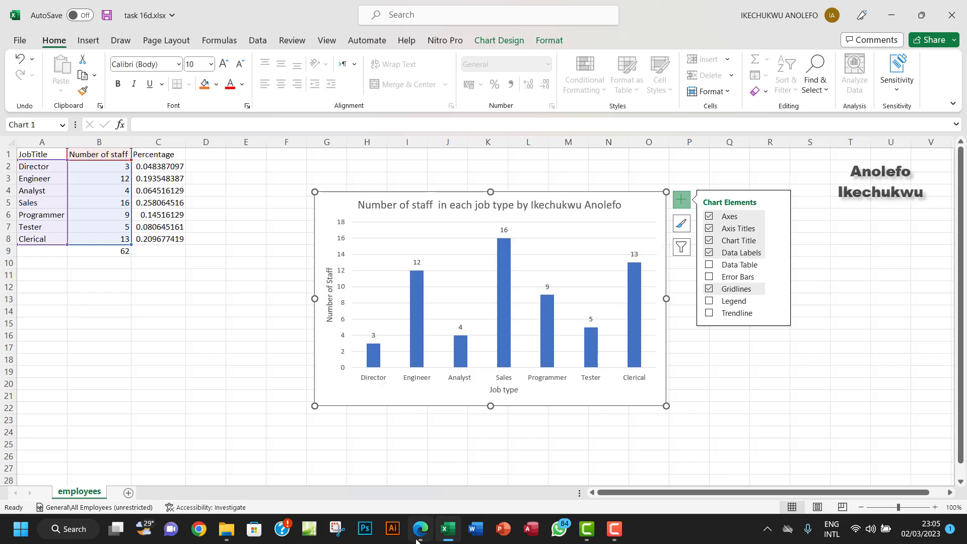
mouse_move(428, 523)
mouse_move(436, 477)
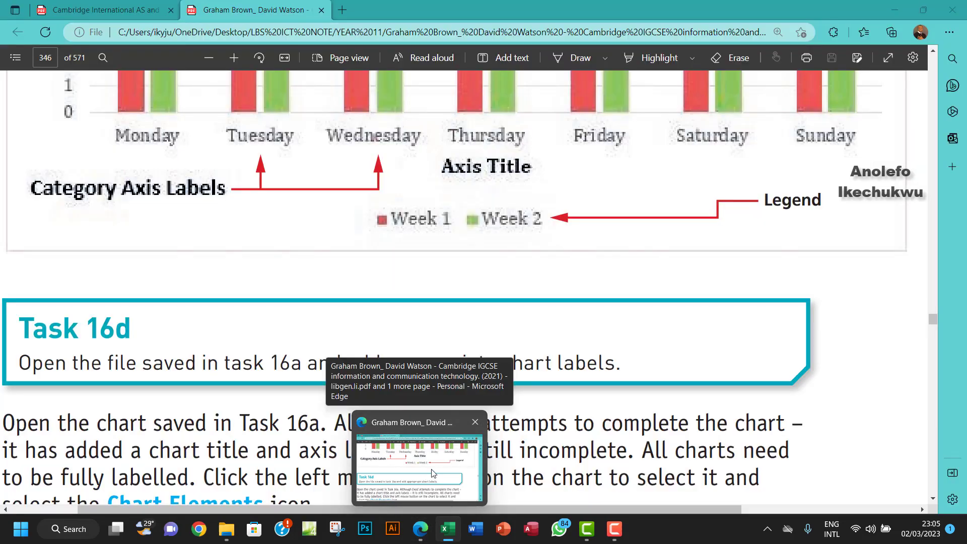
click(442, 475)
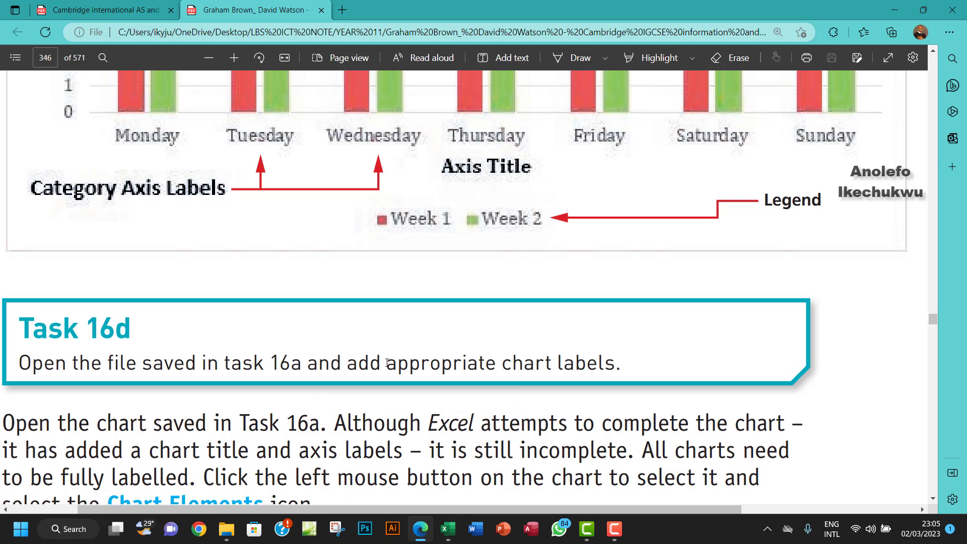
drag(386, 362, 491, 363)
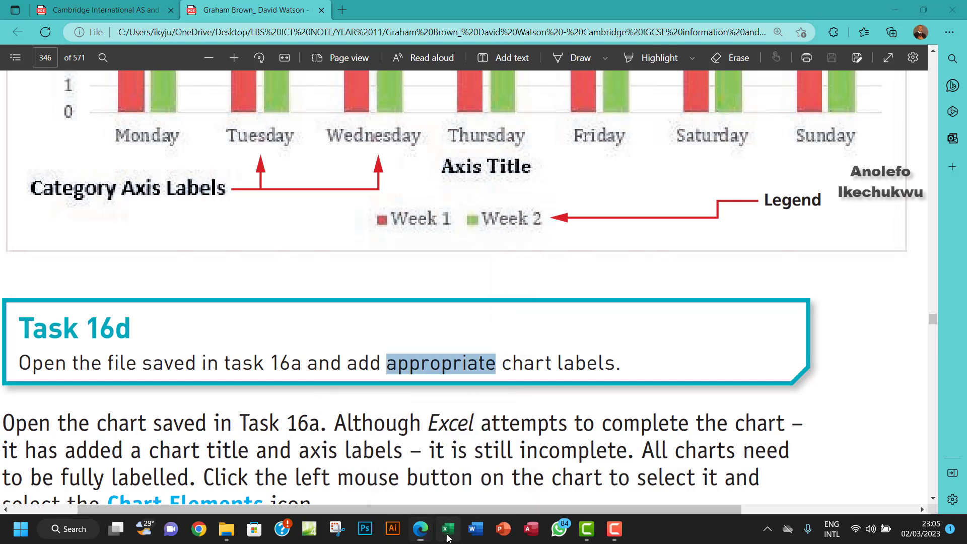
click(458, 469)
click(730, 394)
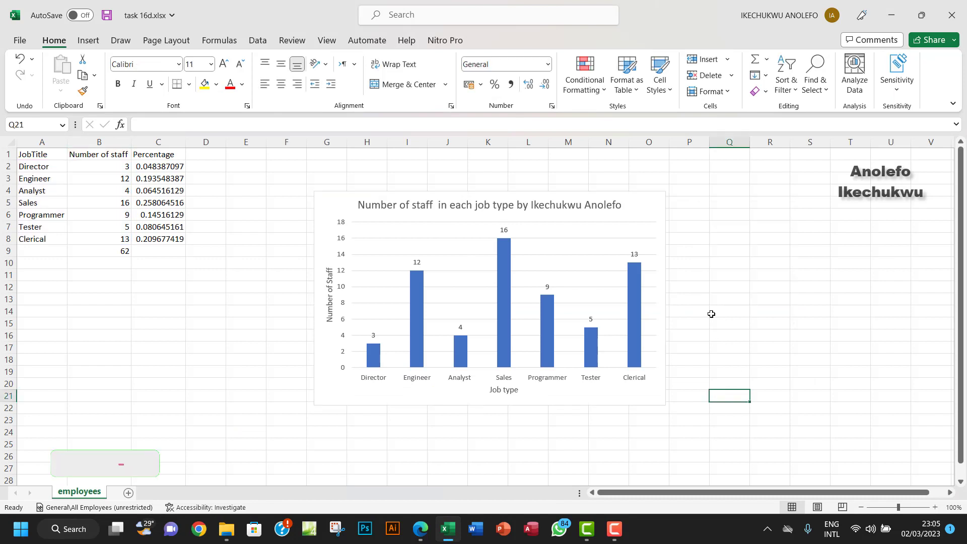